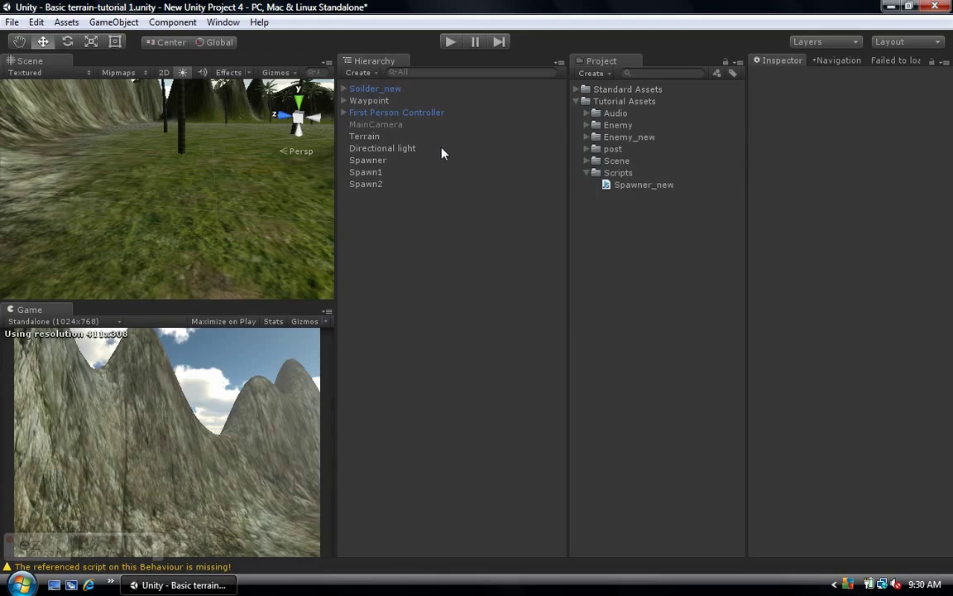
# - Collapse Tutorial Assets and orbit the Scene view down over the terrain and capsule
pyautogui.click(577, 101)
pyautogui.scroll(-3, 133, 194)
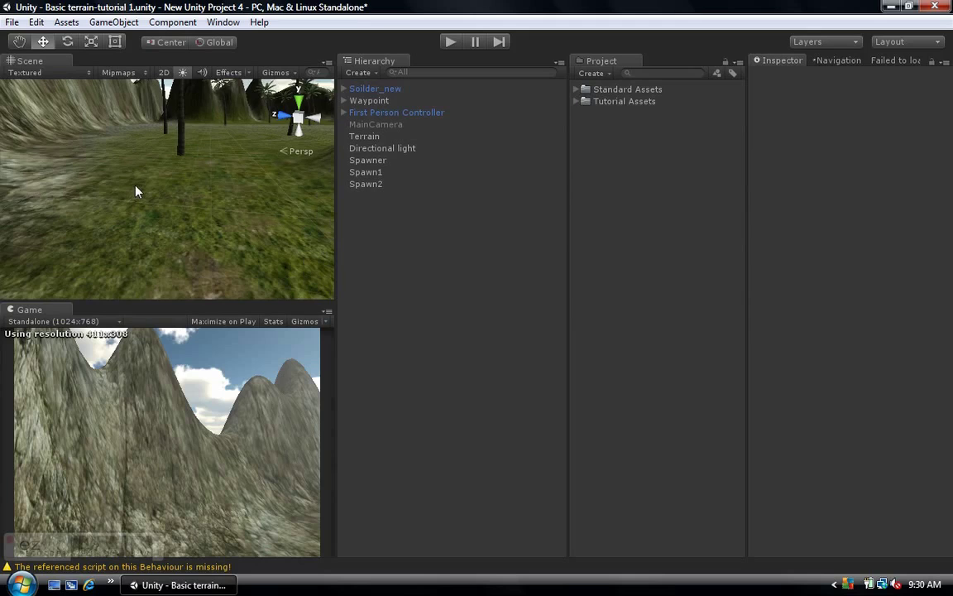
pyautogui.scroll(-3, 139, 190)
pyautogui.keyDown('alt'); pyautogui.moveTo(141, 187); pyautogui.dragTo(141, 348); pyautogui.keyUp('alt')
pyautogui.scroll(3, 170, 216)
pyautogui.scroll(5, 166, 213)
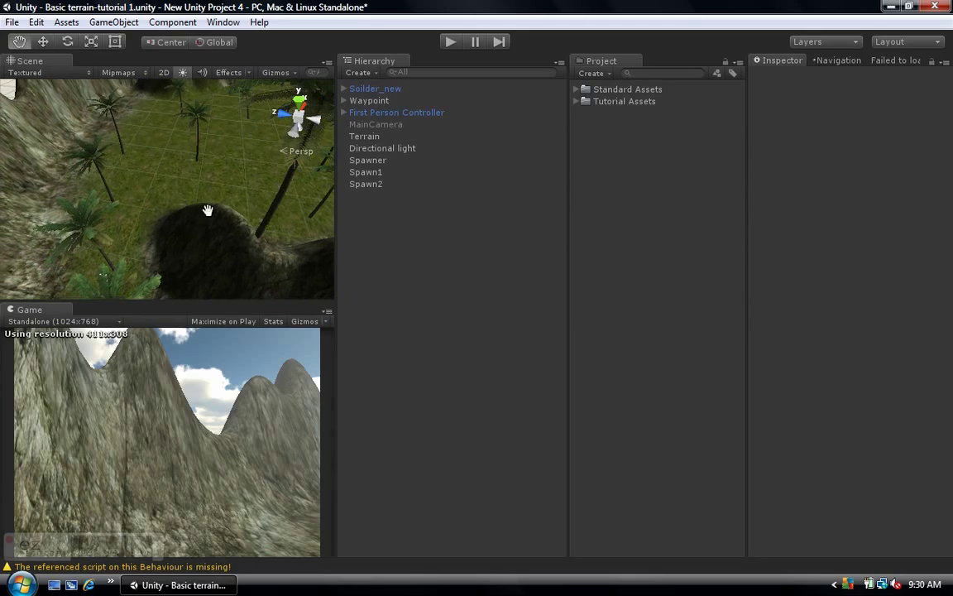
pyautogui.scroll(5, 195, 162)
pyautogui.keyDown('alt'); pyautogui.moveTo(194, 162); pyautogui.dragTo(155, 56); pyautogui.keyUp('alt')
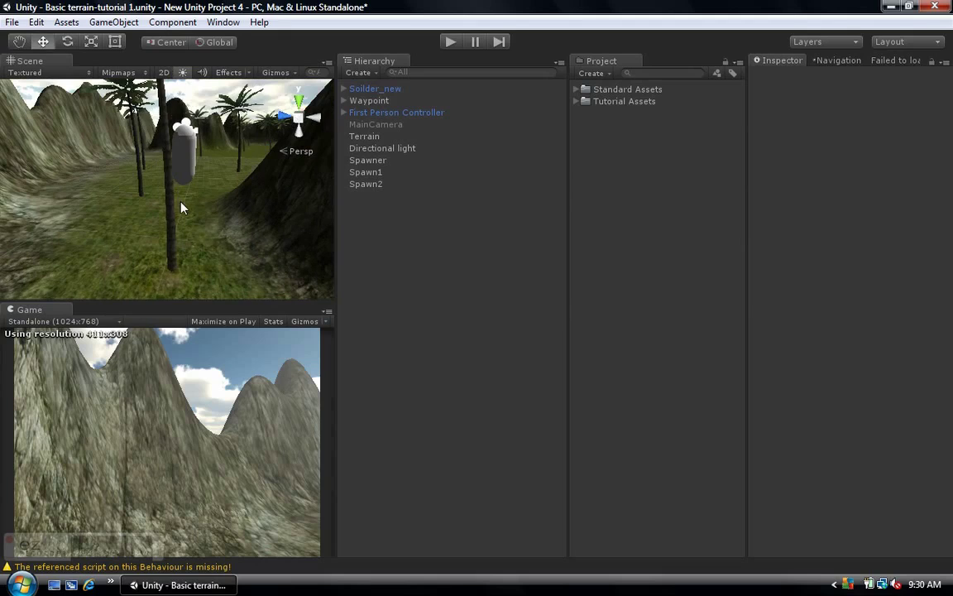
pyautogui.keyDown('alt'); pyautogui.moveTo(182, 206); pyautogui.dragTo(191, 174); pyautogui.keyUp('alt')
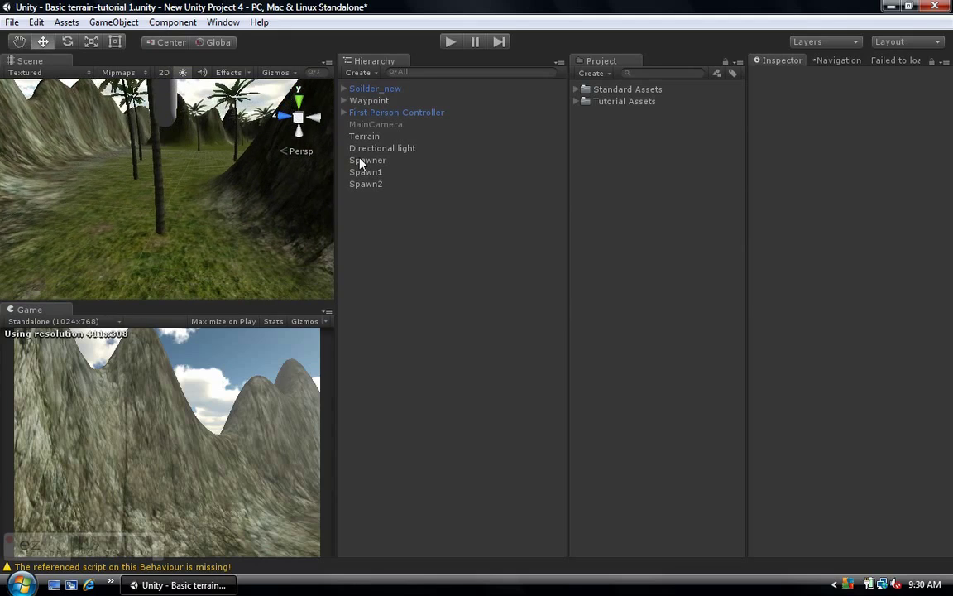
# - Select Spawner, Spawn1 and Spawn2 in the Hierarchy and delete them
pyautogui.click(361, 162)
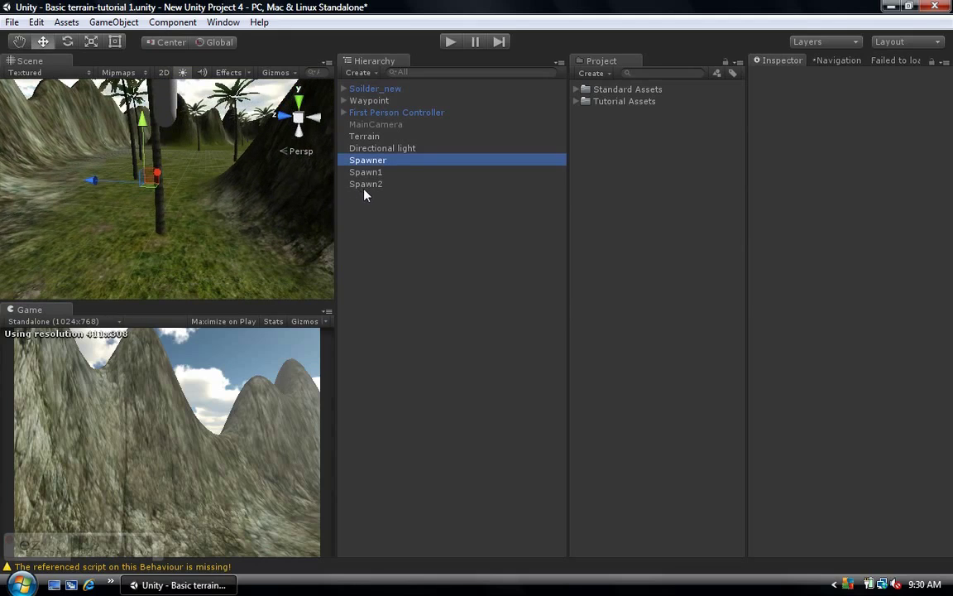
pyautogui.keyDown('shift'); pyautogui.click(365, 186); pyautogui.keyUp('shift')
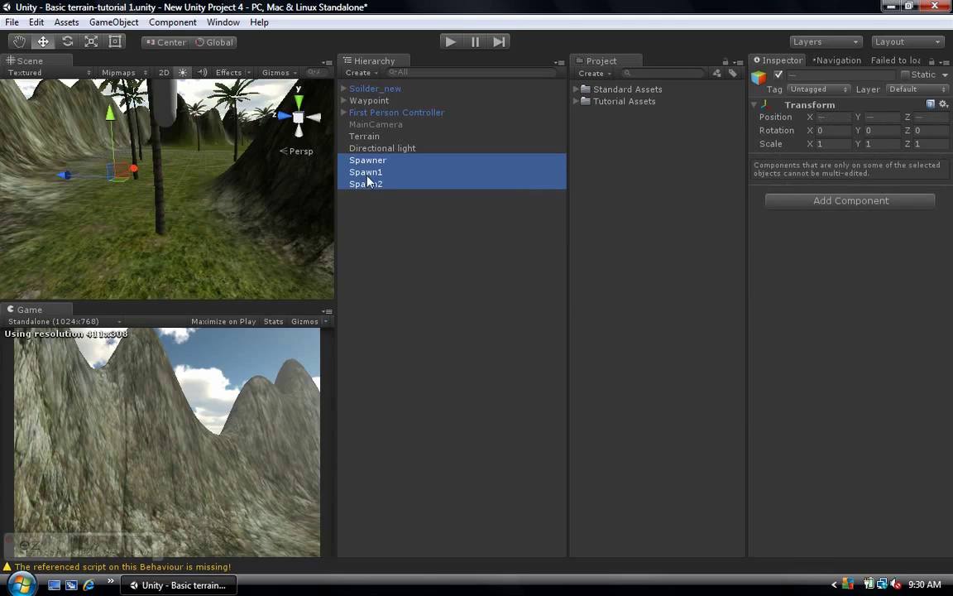
pyautogui.rightClick(368, 181)
pyautogui.click(401, 253)
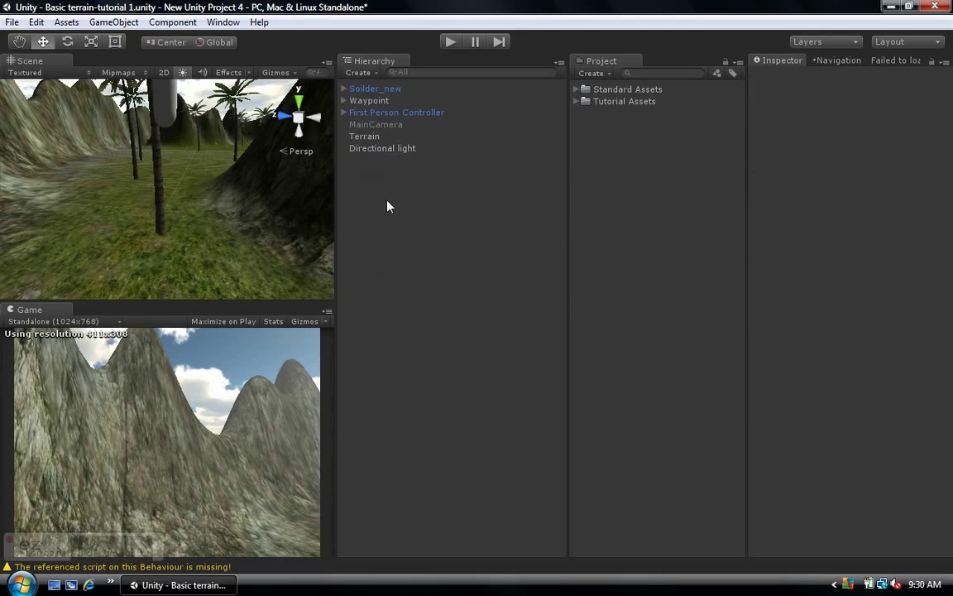
# - Minimize Unity and drag the Spawner file from the desktop over to the Unity editor
pyautogui.click(891, 6)
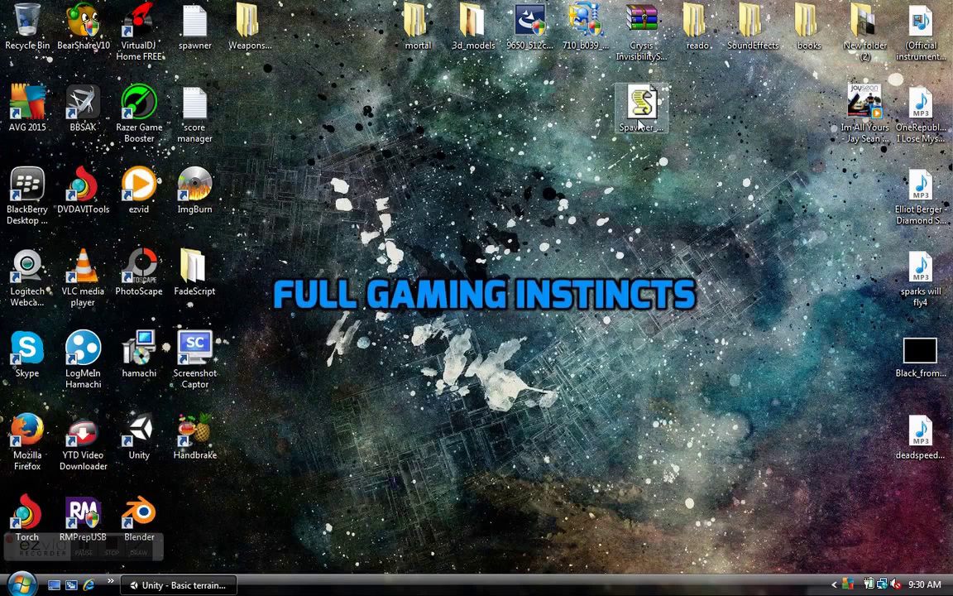
pyautogui.moveTo(646, 115); pyautogui.dragTo(584, 135)
# - Expand Tutorial Assets and browse to its Scripts folder in the Project panel
pyautogui.click(576, 101)
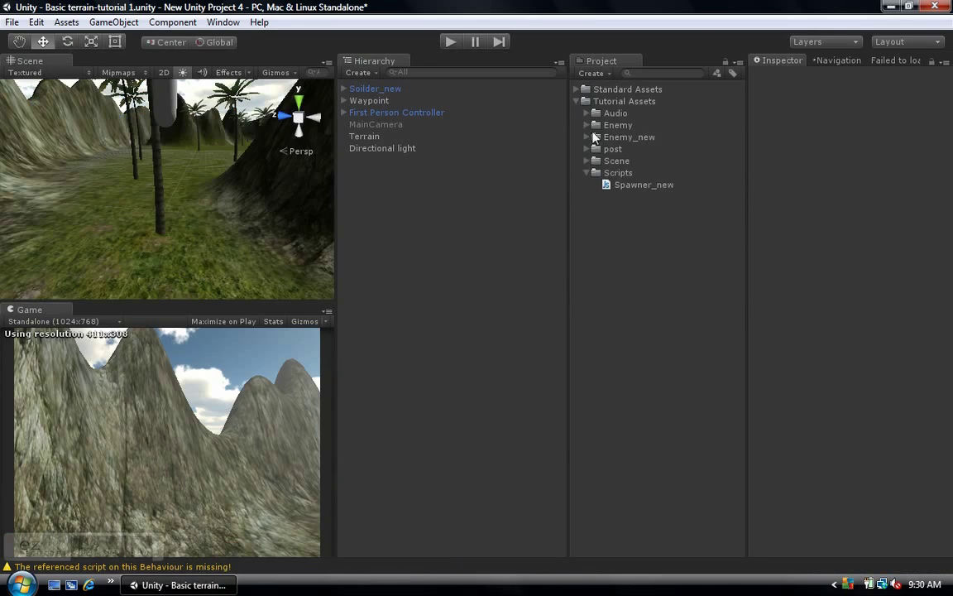
pyautogui.click(589, 173)
pyautogui.click(588, 173)
pyautogui.click(610, 176)
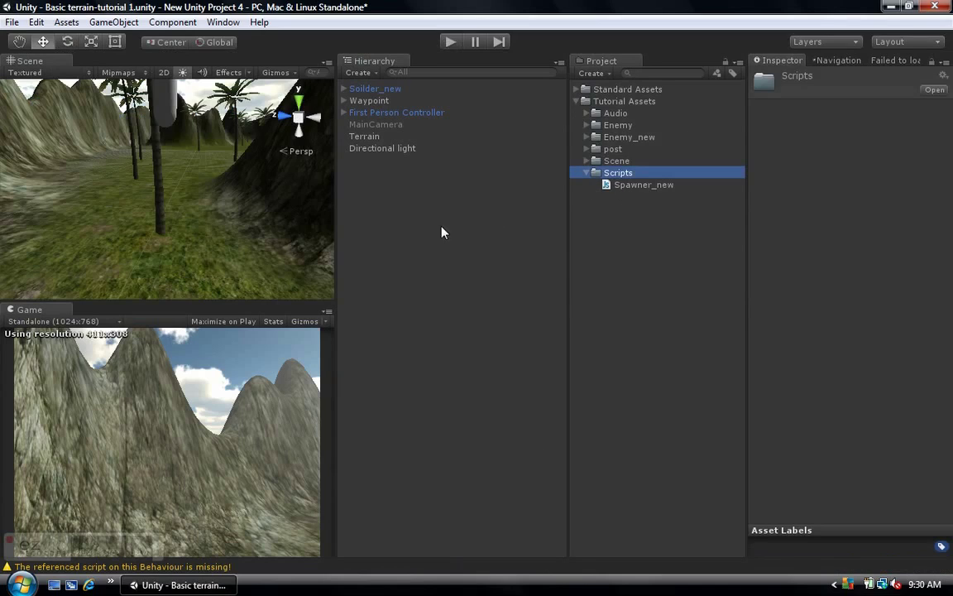
# - Create an empty object, rename it Spawner, and drag Spawner_new onto it
pyautogui.click(357, 190)
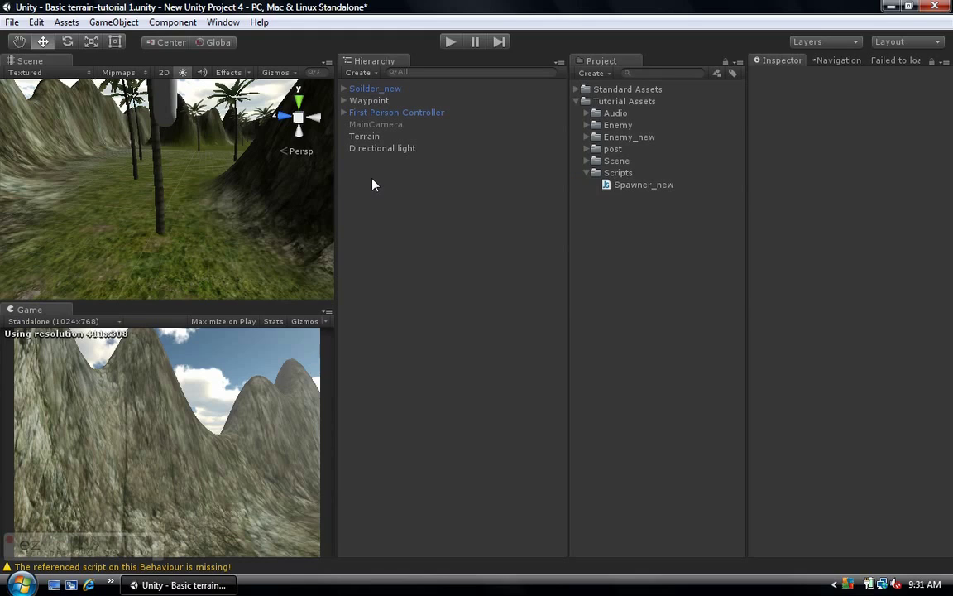
pyautogui.rightClick(373, 184)
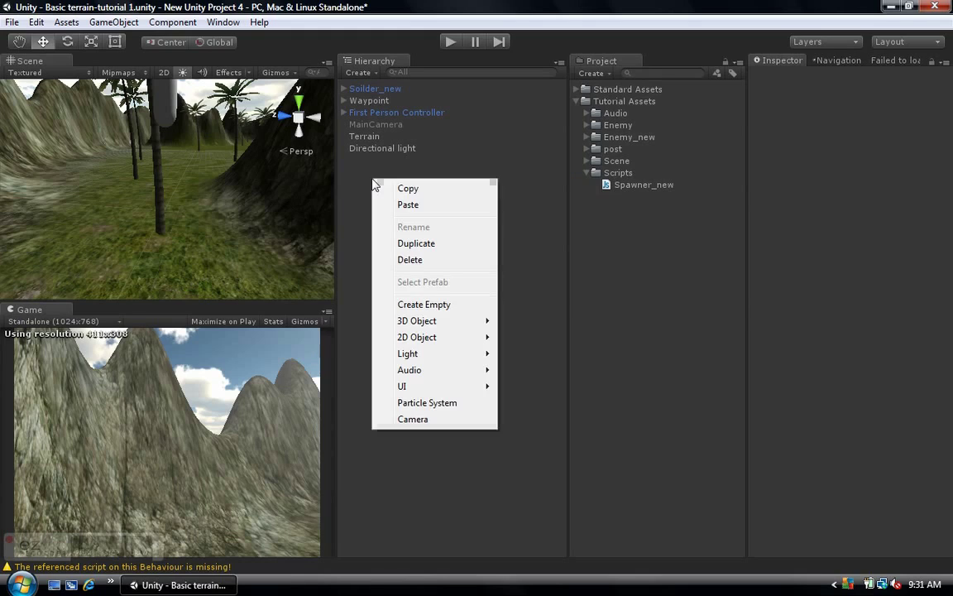
pyautogui.click(423, 305)
pyautogui.click(870, 75)
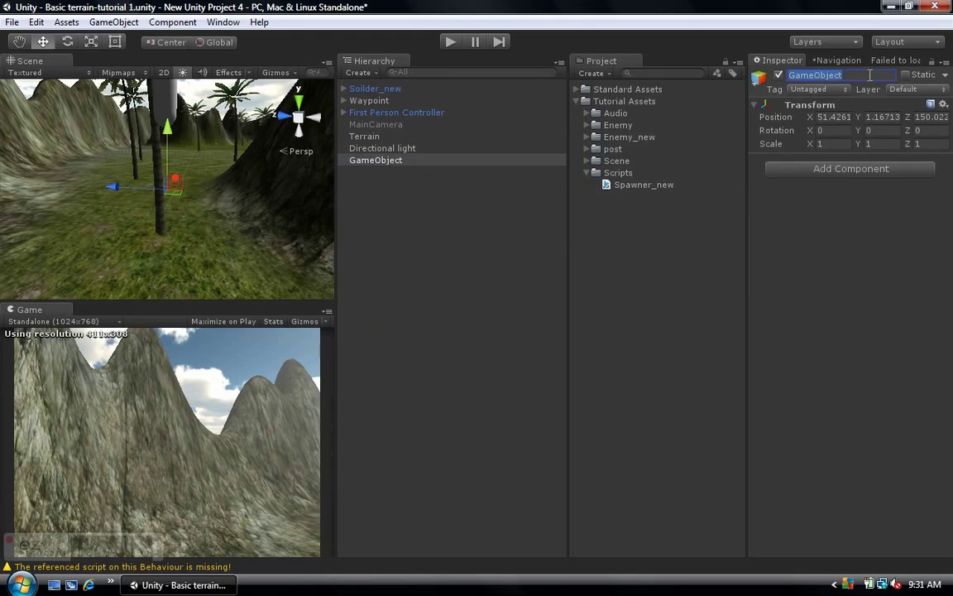
pyautogui.write('Spawner')
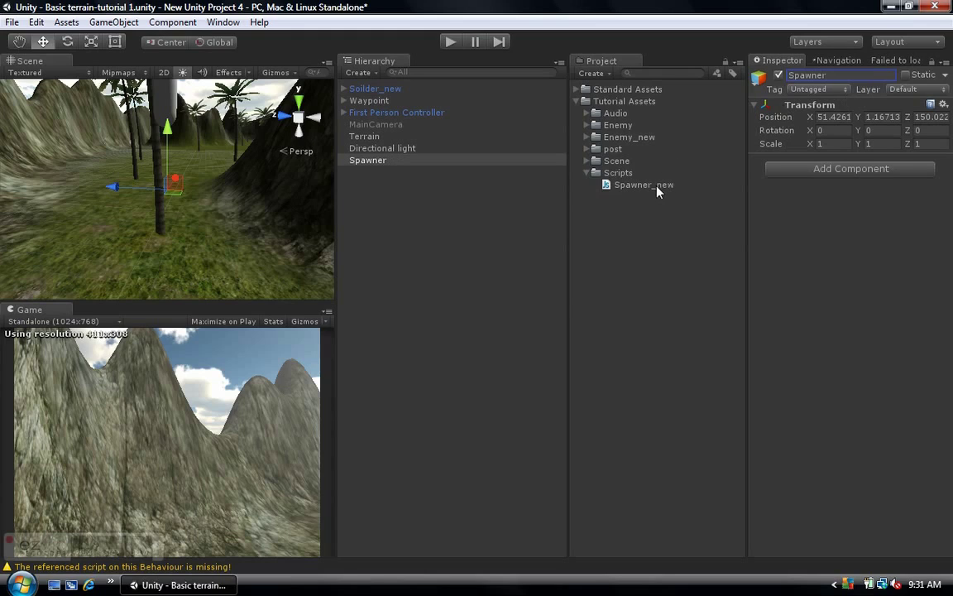
pyautogui.moveTo(649, 185); pyautogui.dragTo(803, 224)
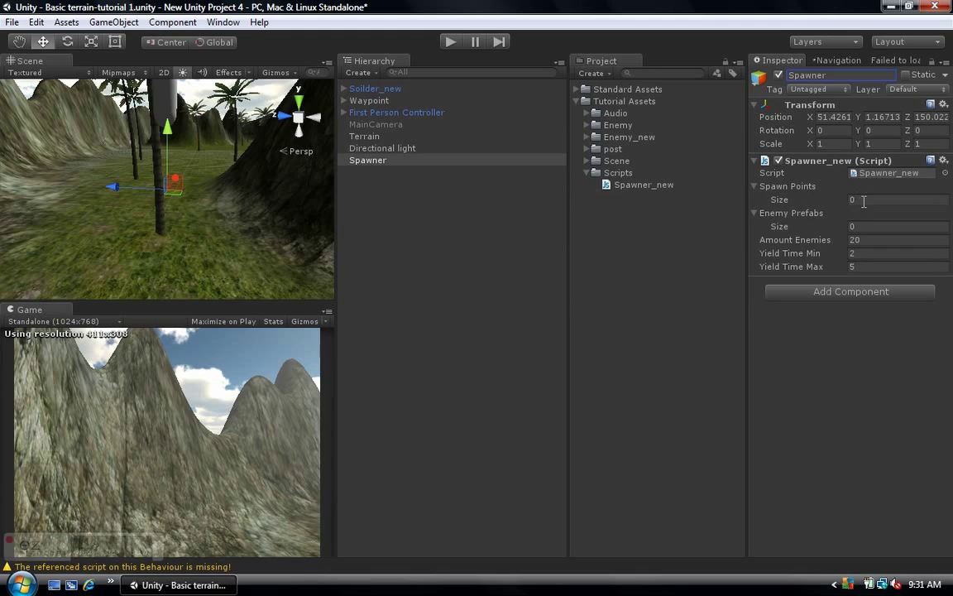
pyautogui.moveTo(216, 207); pyautogui.dragTo(221, 230, button='middle')
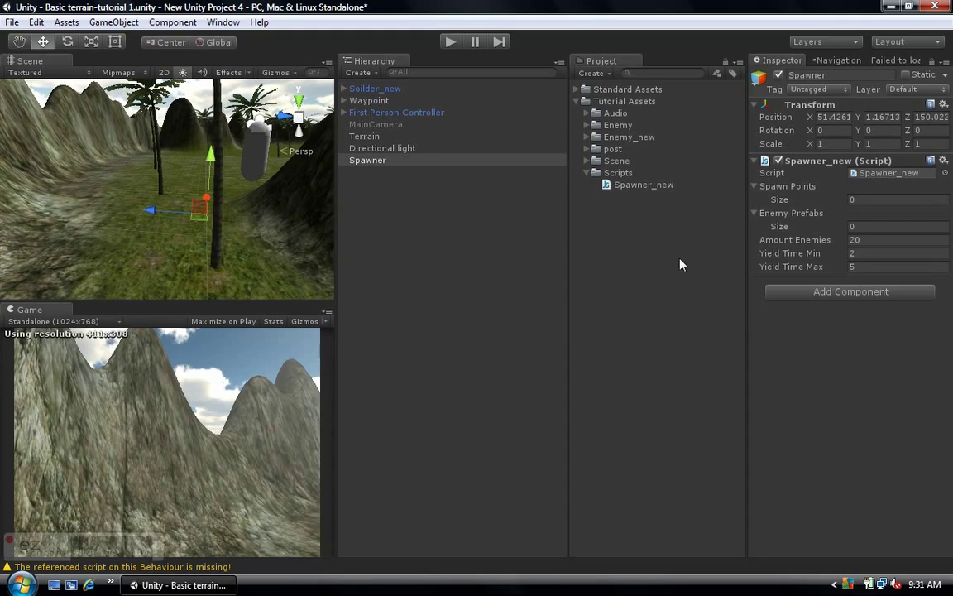
# - In Spawner_new, set Spawn Points size to 2 and Amount Enemies to 2
pyautogui.click(880, 201)
pyautogui.write('2')
pyautogui.press('Return')
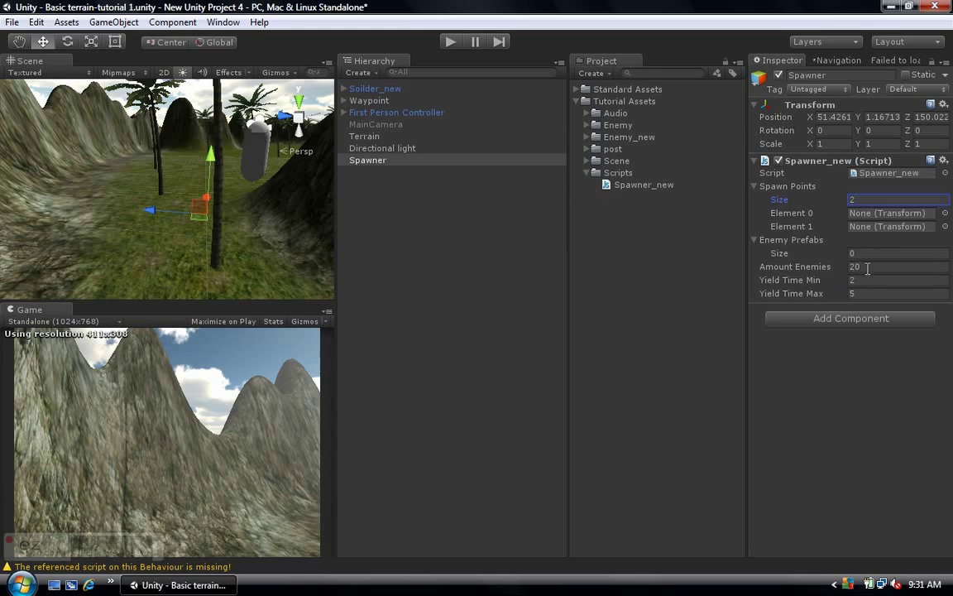
pyautogui.click(871, 267)
pyautogui.write('2')
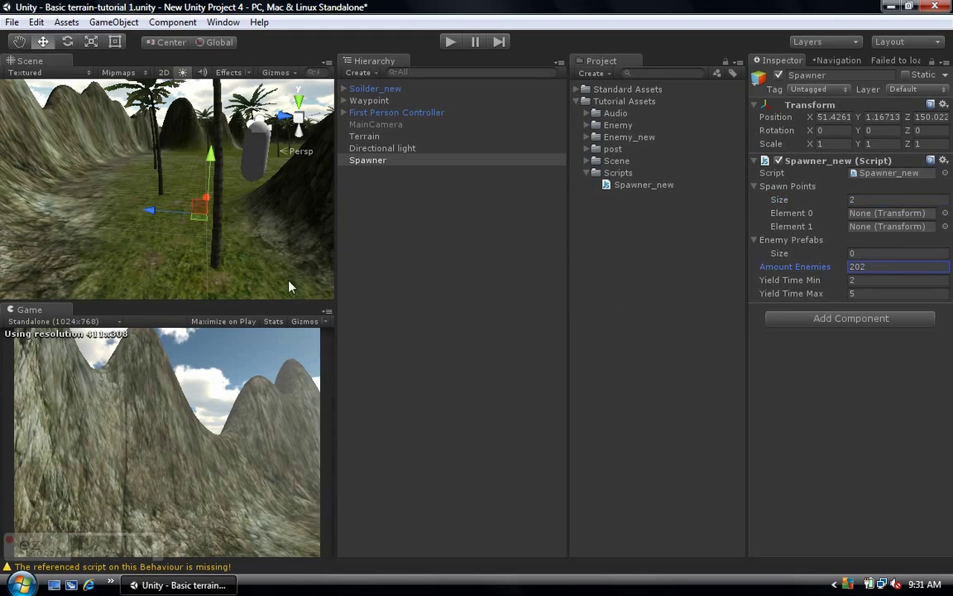
pyautogui.moveTo(231, 239)
pyautogui.mouseDown(button='right')
pyautogui.moveTo(216, 211)
pyautogui.moveTo(188, 203)
pyautogui.moveTo(168, 174)
pyautogui.moveTo(180, 149)
pyautogui.moveTo(250, 179)
pyautogui.moveTo(262, 205)
pyautogui.moveTo(245, 232)
pyautogui.mouseUp(button='right')
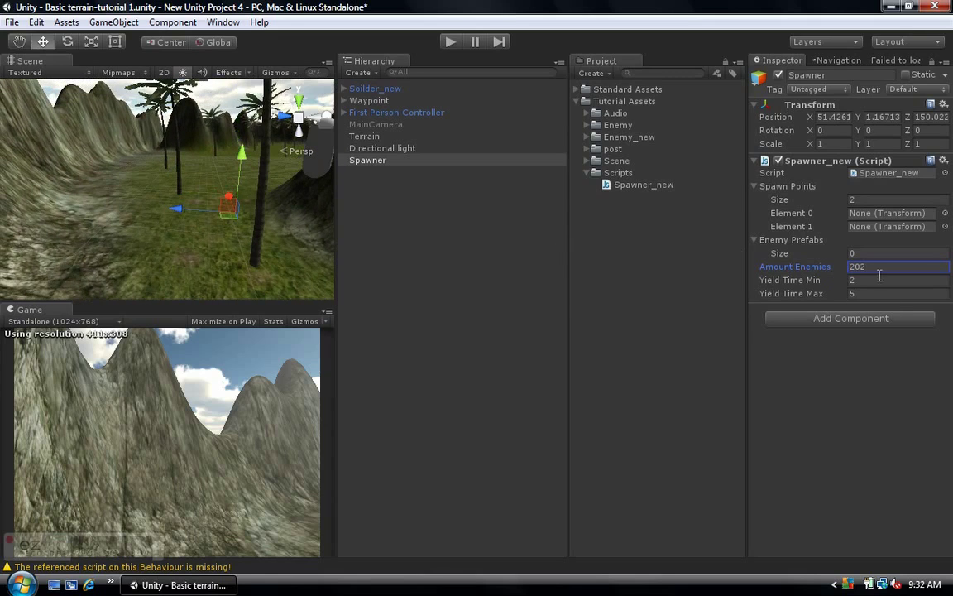
pyautogui.click(757, 267)
pyautogui.write('2')
# - Create a new empty object named Spawn1
pyautogui.click(368, 199)
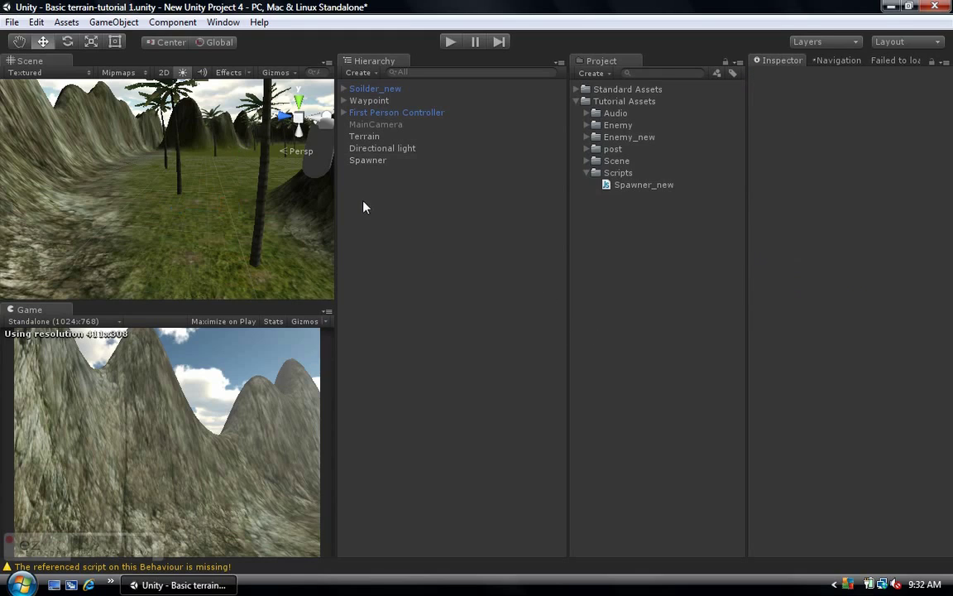
pyautogui.rightClick(367, 191)
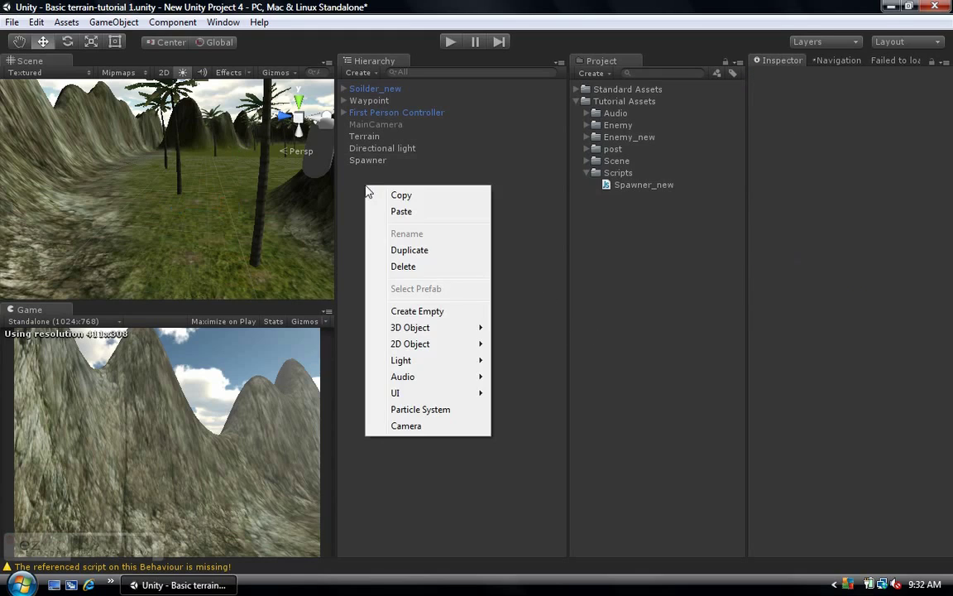
pyautogui.click(430, 312)
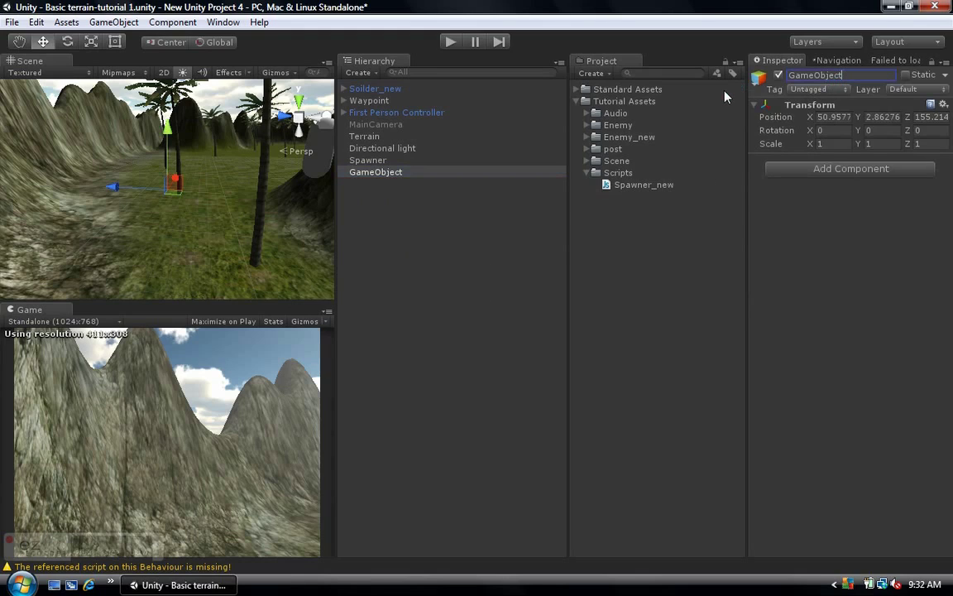
pyautogui.press('BackSpace')
pyautogui.press('BackSpace')
pyautogui.press('BackSpace')
pyautogui.press('BackSpace')
pyautogui.press('BackSpace')
pyautogui.press('BackSpace')
pyautogui.press('BackSpace')
pyautogui.press('BackSpace')
pyautogui.press('BackSpace')
pyautogui.press('BackSpace')
pyautogui.write('Spawn1')
pyautogui.press('Return')
# - Duplicate Spawn1, rename the copy Spawn2, and select the Spawner object
pyautogui.rightClick(376, 174)
pyautogui.click(418, 239)
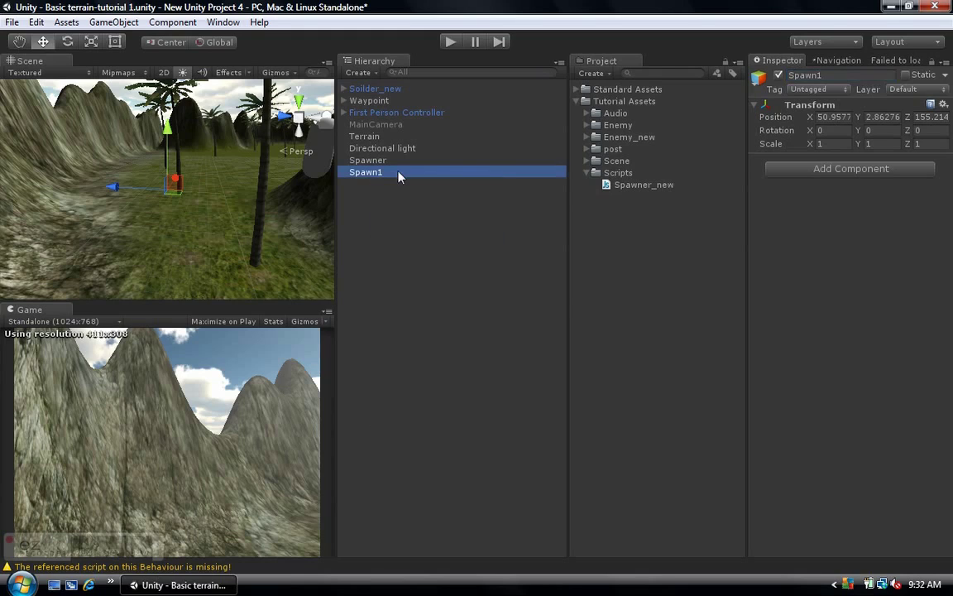
pyautogui.press('F2')
pyautogui.press('End')
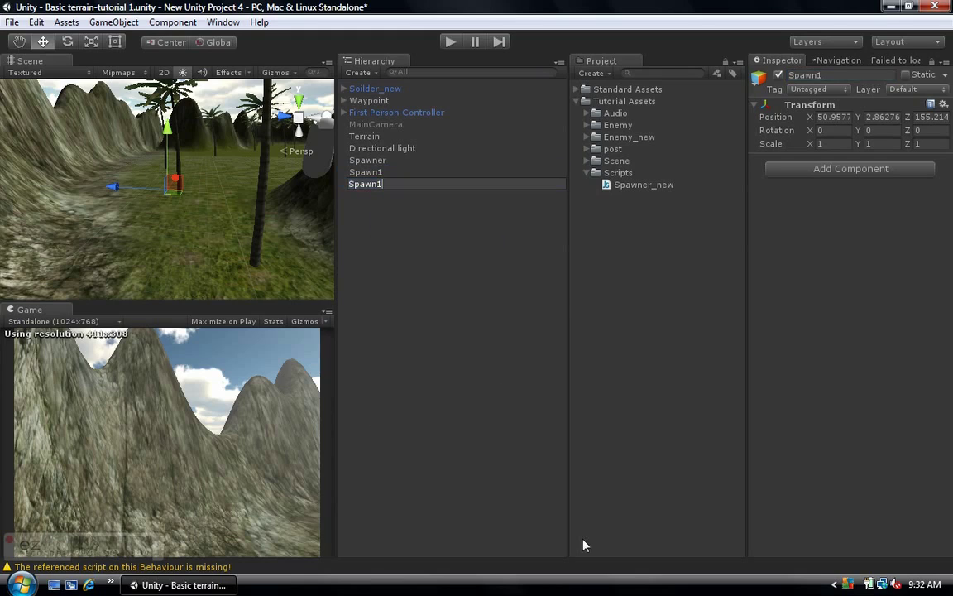
pyautogui.press('BackSpace')
pyautogui.write('2')
pyautogui.press('Return')
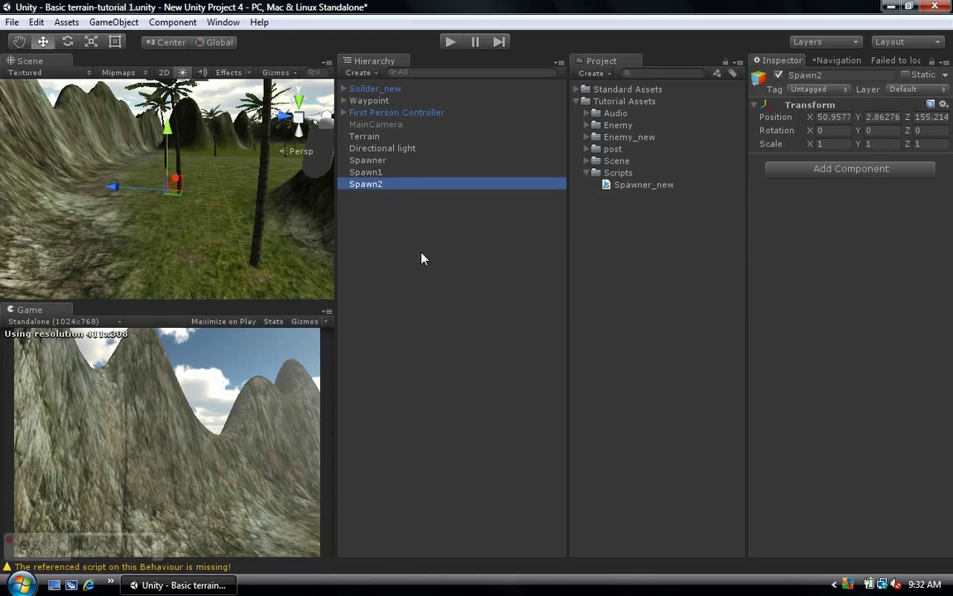
pyautogui.click(370, 160)
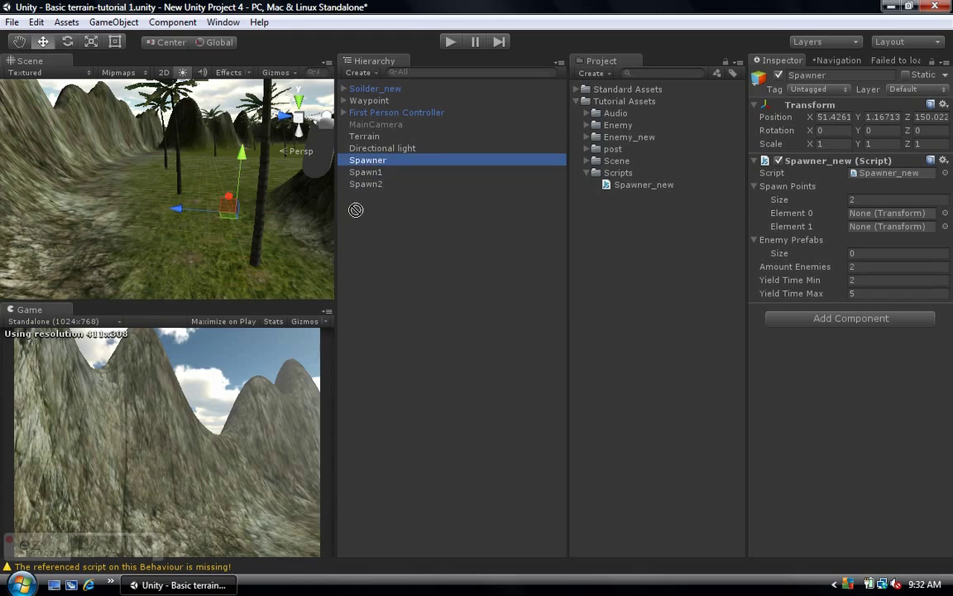
# - Assign Spawn1 and Spawn2 to Spawn Points Element 0 and Element 1
pyautogui.click(882, 213)
pyautogui.moveTo(884, 213); pyautogui.dragTo(884, 213)
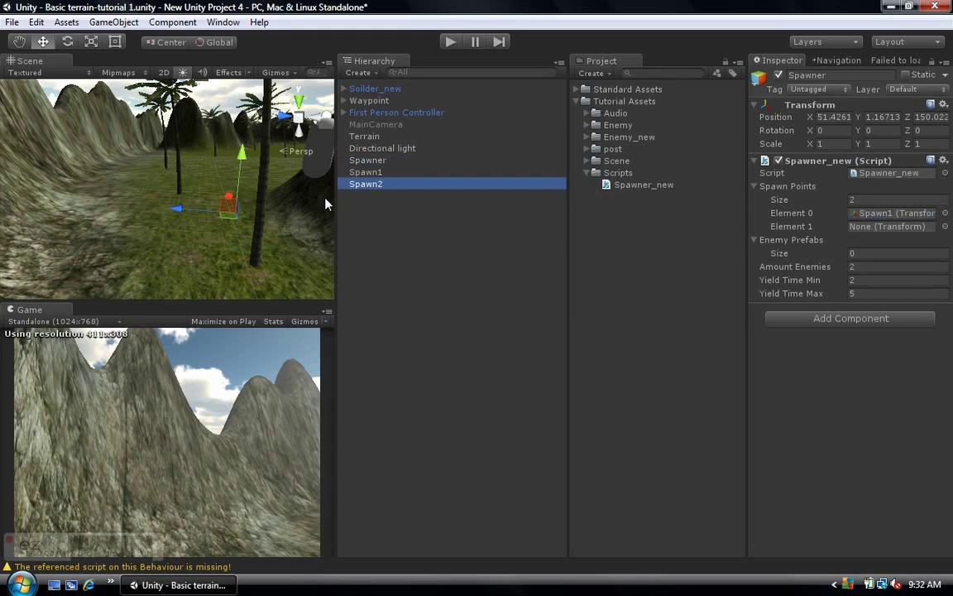
pyautogui.moveTo(368, 183); pyautogui.dragTo(904, 231)
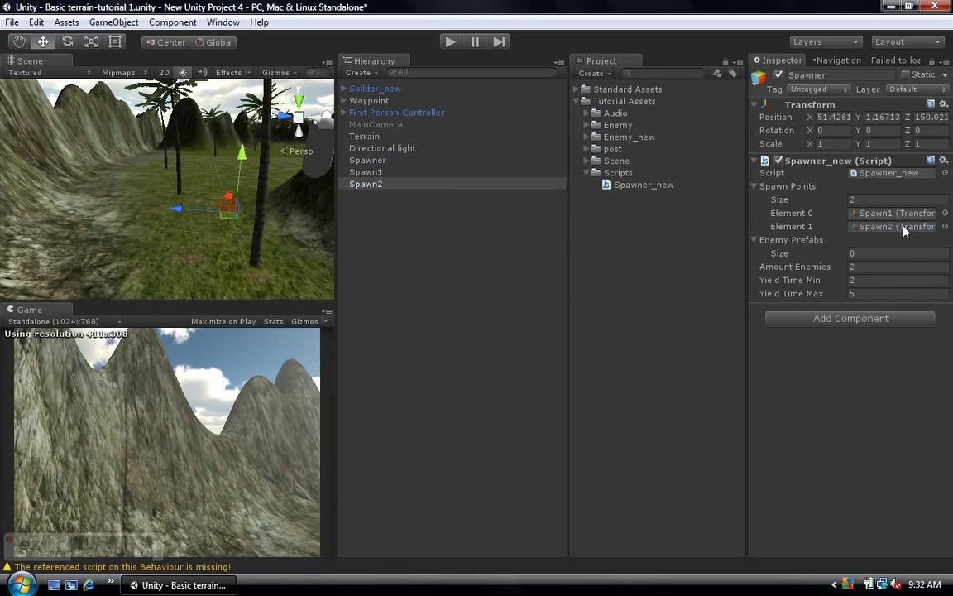
# - Set Enemy Prefabs size to 1 and assign Soilder_new to Element 0
pyautogui.click(880, 253)
pyautogui.write('1')
pyautogui.press('Return')
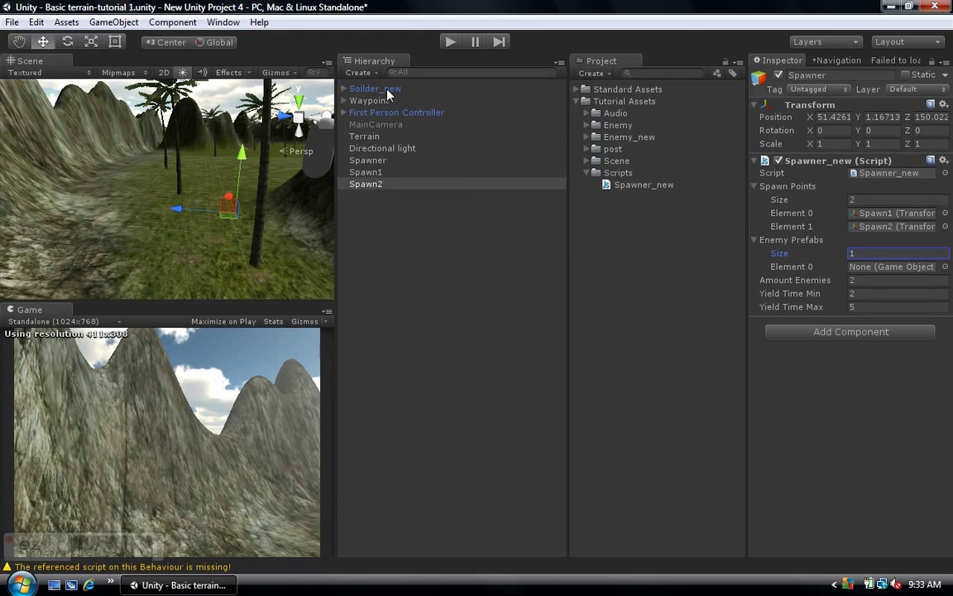
pyautogui.moveTo(385, 91); pyautogui.dragTo(911, 268)
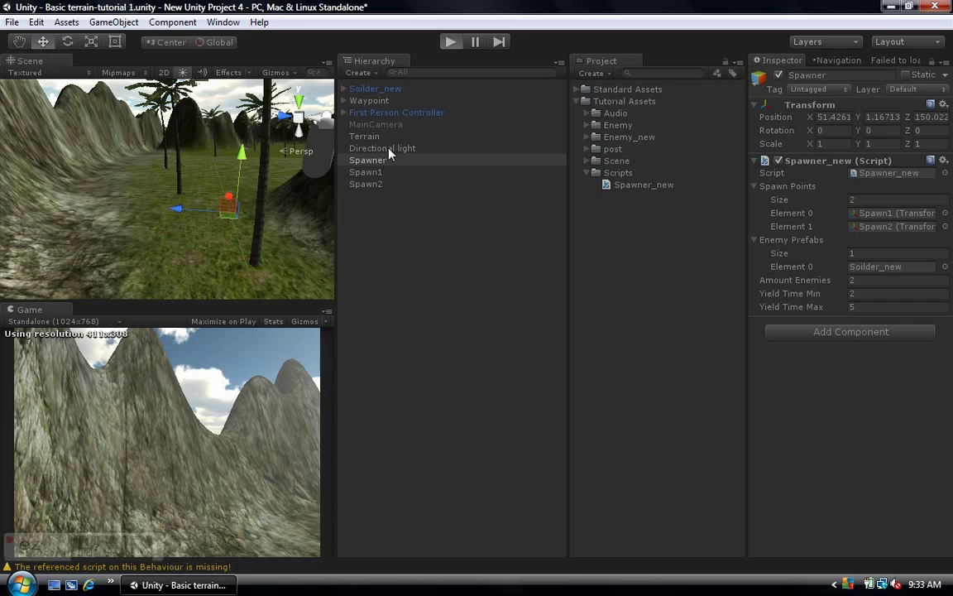
# - Enter Play mode to test the spawner, then stop it
pyautogui.click(447, 46)
pyautogui.click(446, 47)
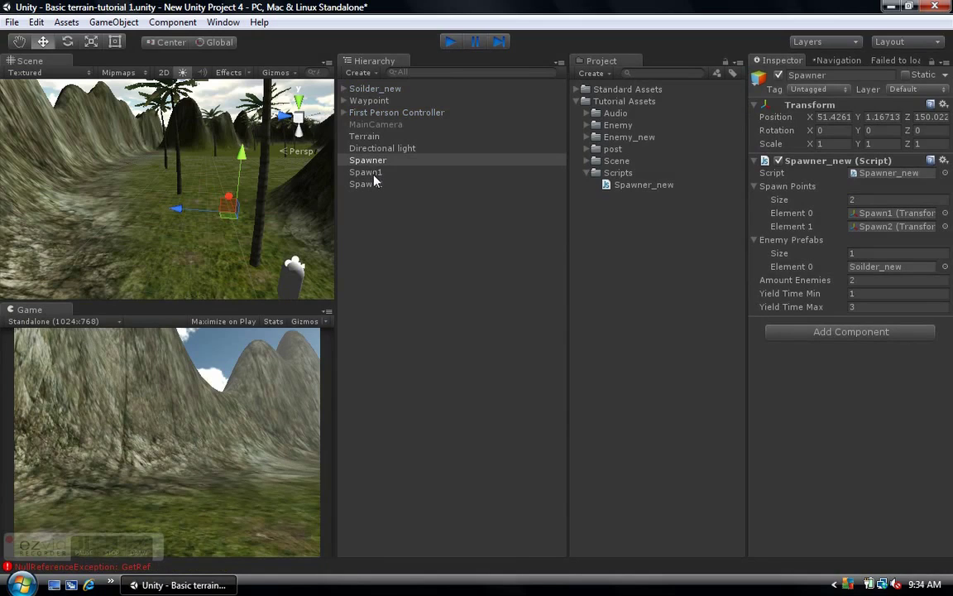
# - Exit Play mode, set Spawn1 and Spawn2 Position Y to 0.2, and run the scene again
pyautogui.hotkey('ctrl', 'p')
pyautogui.click(360, 173)
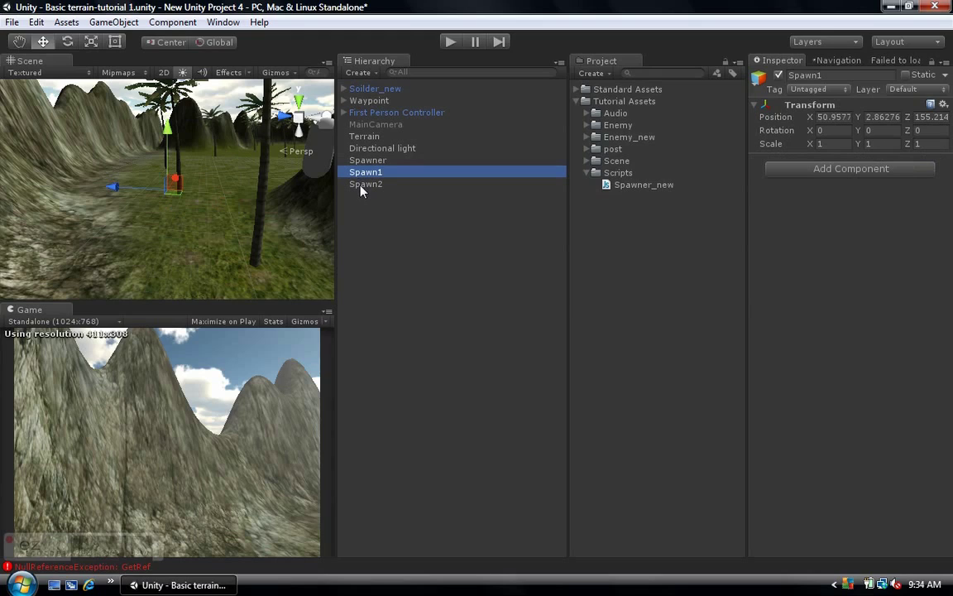
pyautogui.click(362, 186)
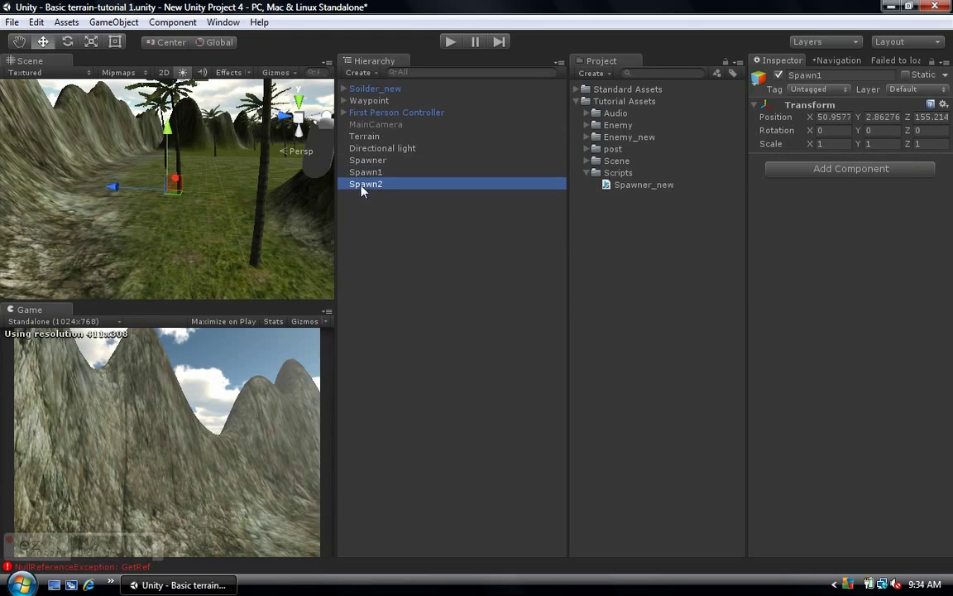
pyautogui.keyDown('ctrl'); pyautogui.click(369, 174); pyautogui.keyUp('ctrl')
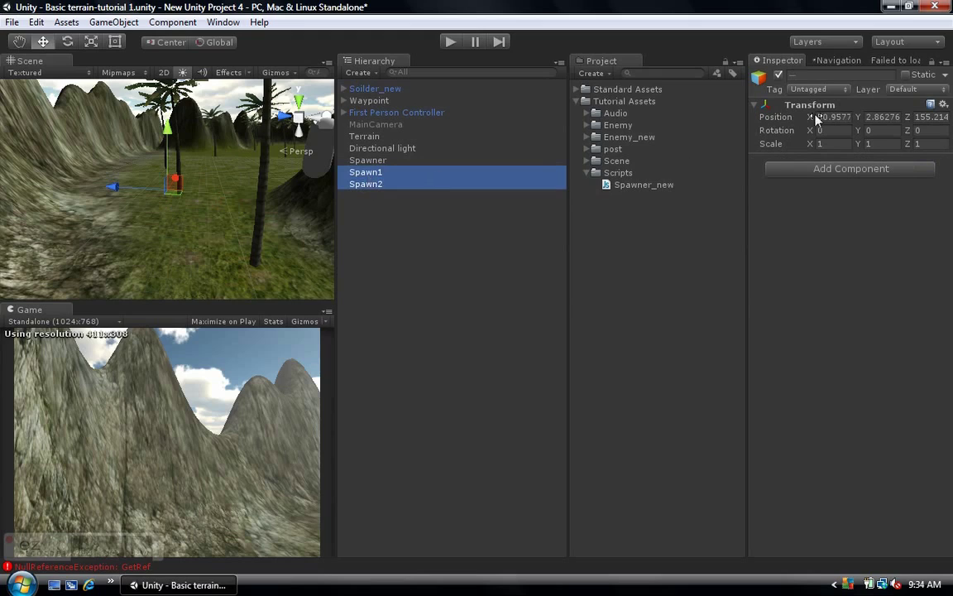
pyautogui.click(878, 120)
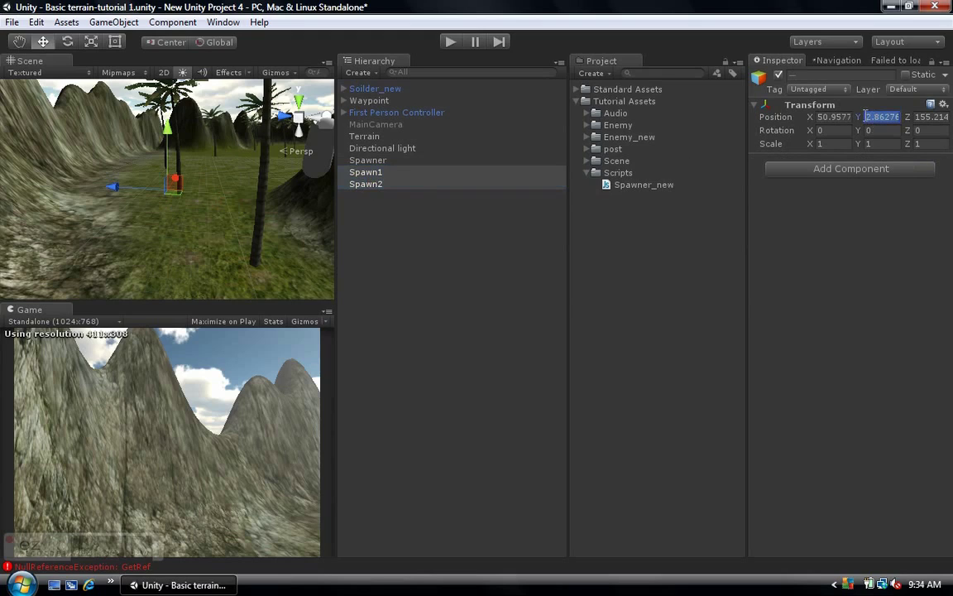
pyautogui.write('0.2')
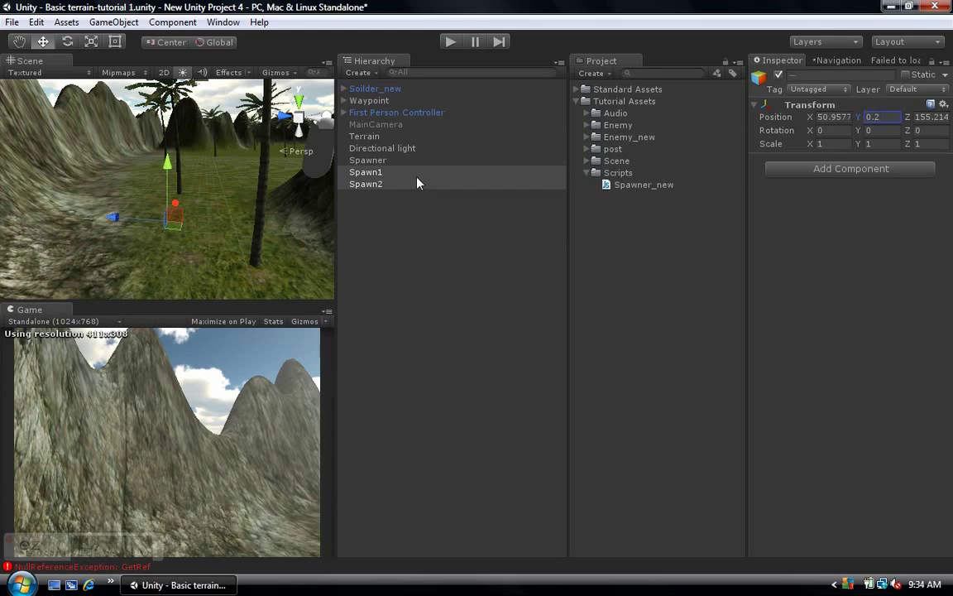
pyautogui.click(378, 176)
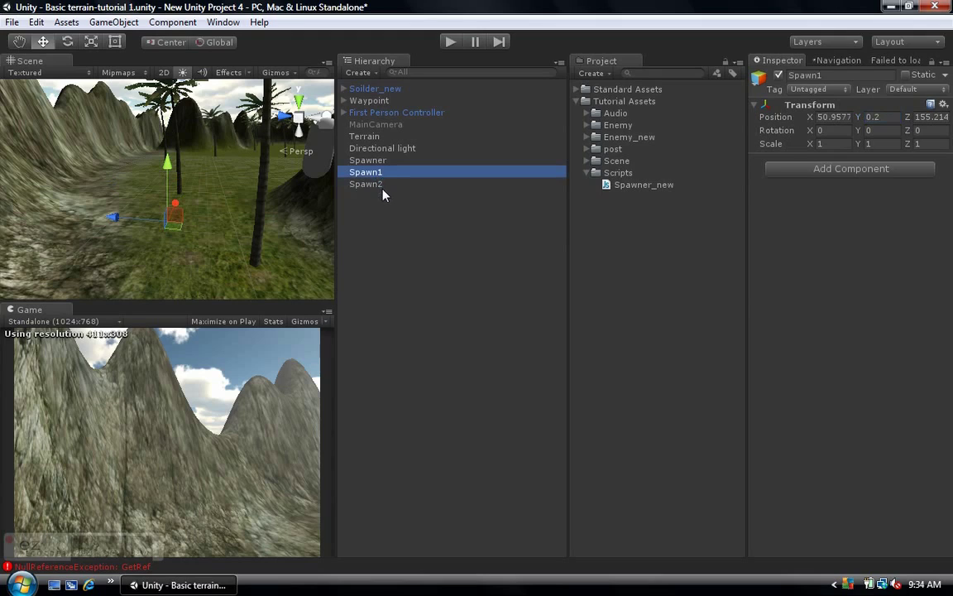
pyautogui.keyDown('shift'); pyautogui.click(375, 184); pyautogui.keyUp('shift')
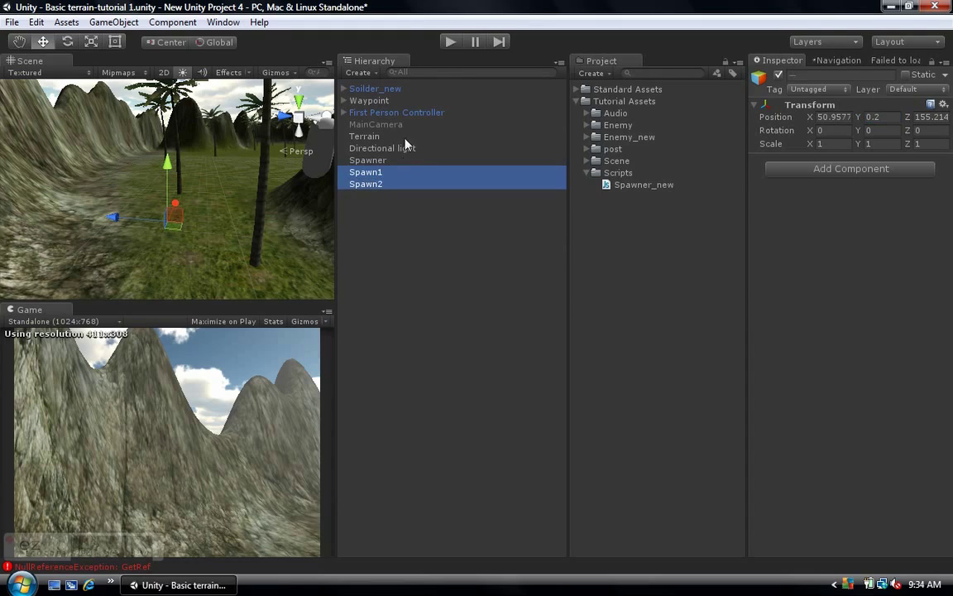
pyautogui.click(451, 41)
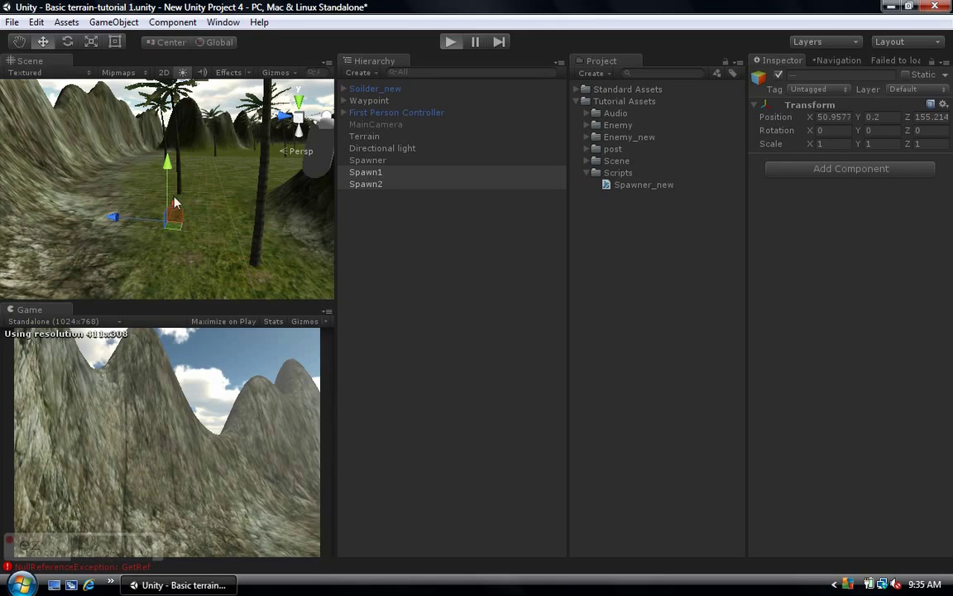
# - Run the scene and fly around the Scene view to watch Soilder_new clones spawning
pyautogui.hotkey('ctrl', 'p')
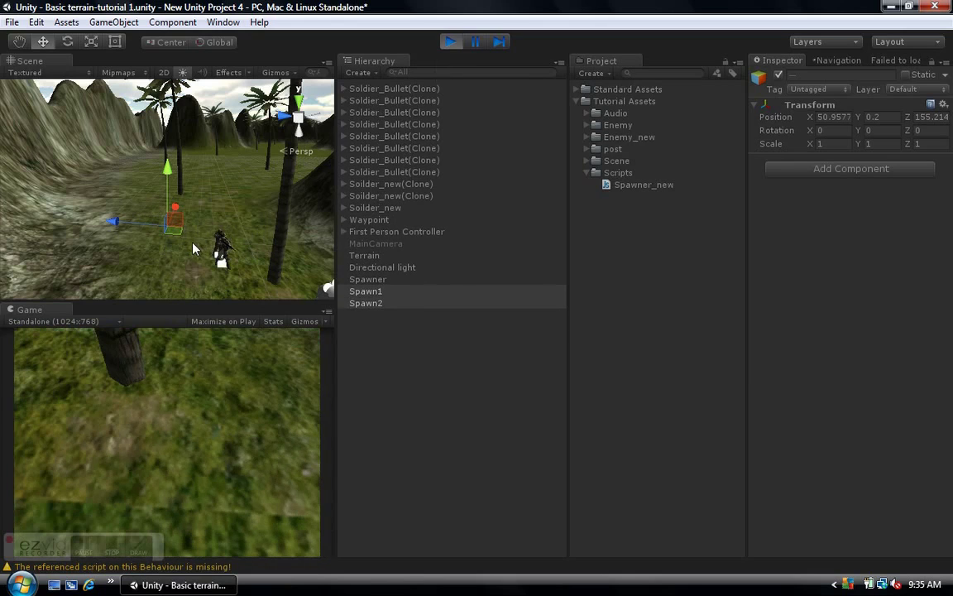
pyautogui.moveTo(85, 202); pyautogui.dragTo(76, 206, button='middle')
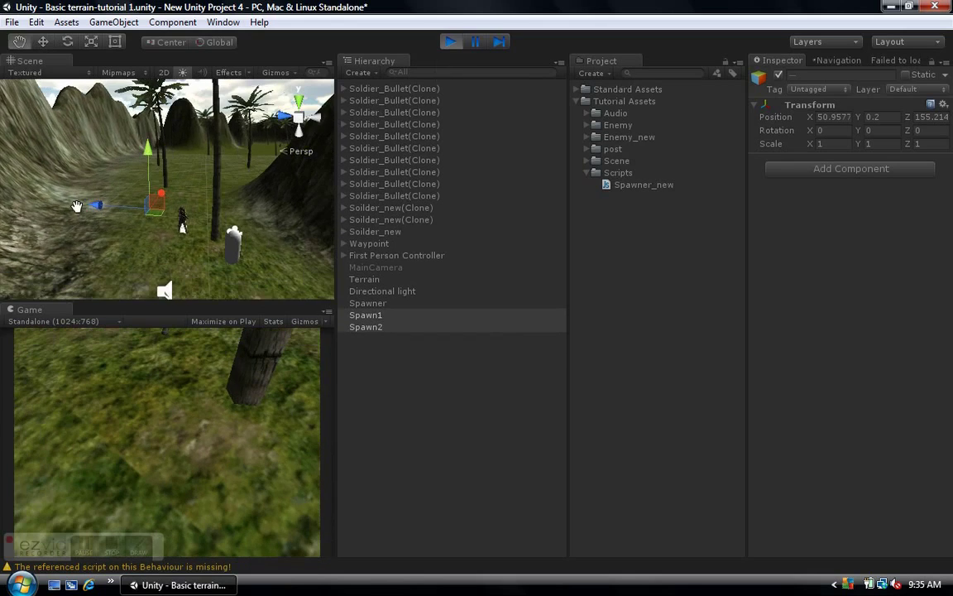
pyautogui.press('Right')
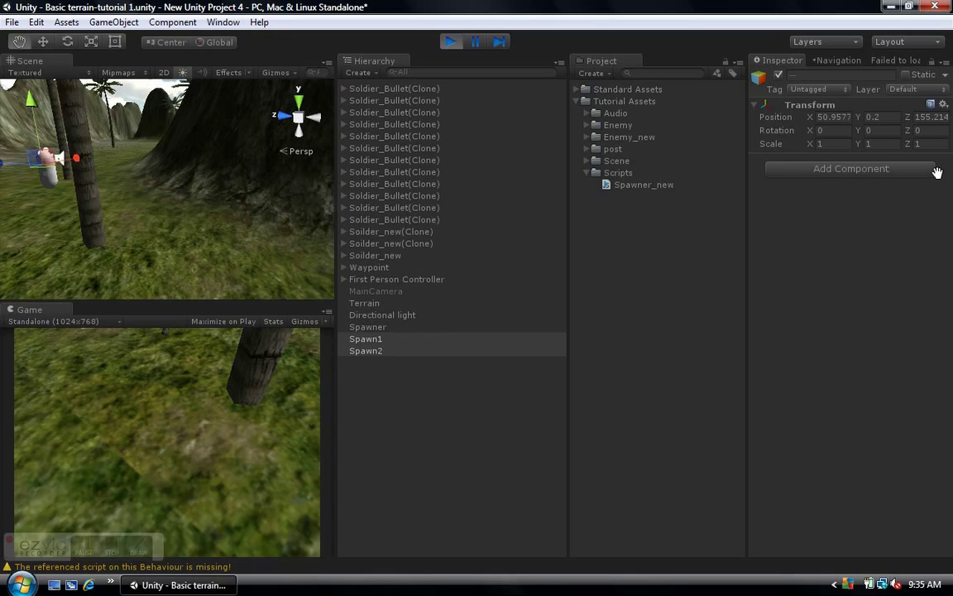
pyautogui.keyDown('alt'); pyautogui.moveTo(246, 140); pyautogui.dragTo(141, 116); pyautogui.keyUp('alt')
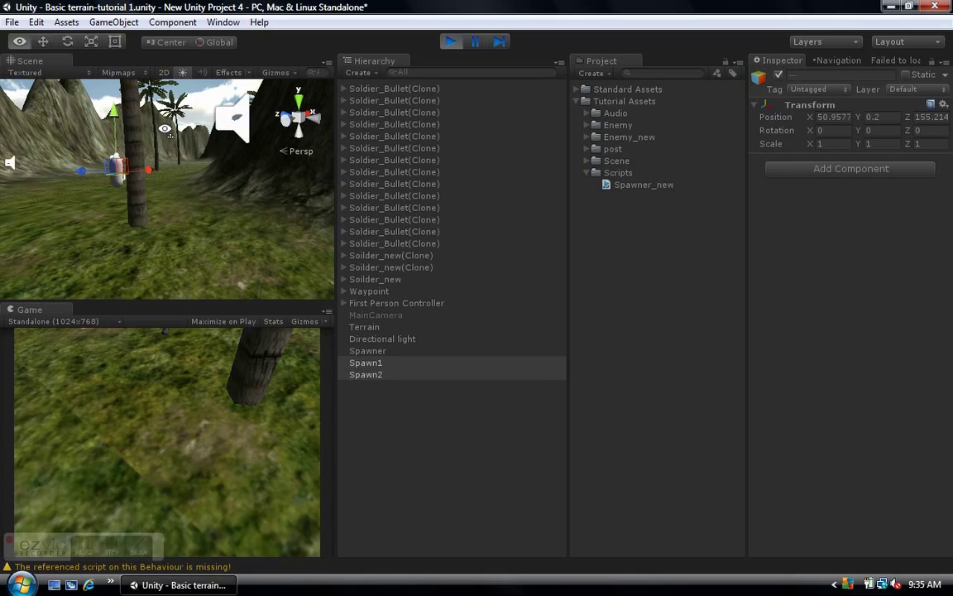
pyautogui.press('Left')
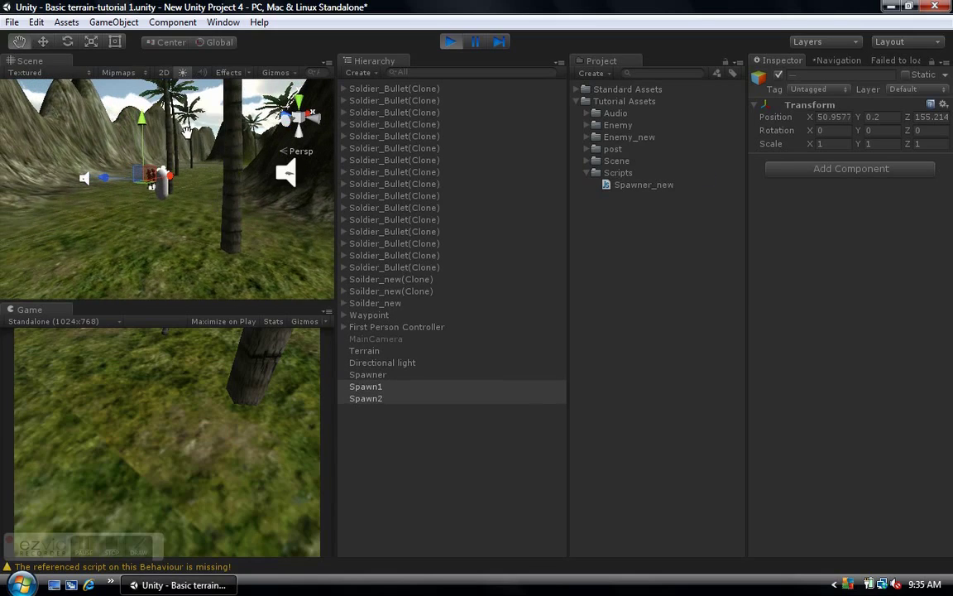
pyautogui.moveTo(191, 131); pyautogui.dragTo(256, 149, button='middle')
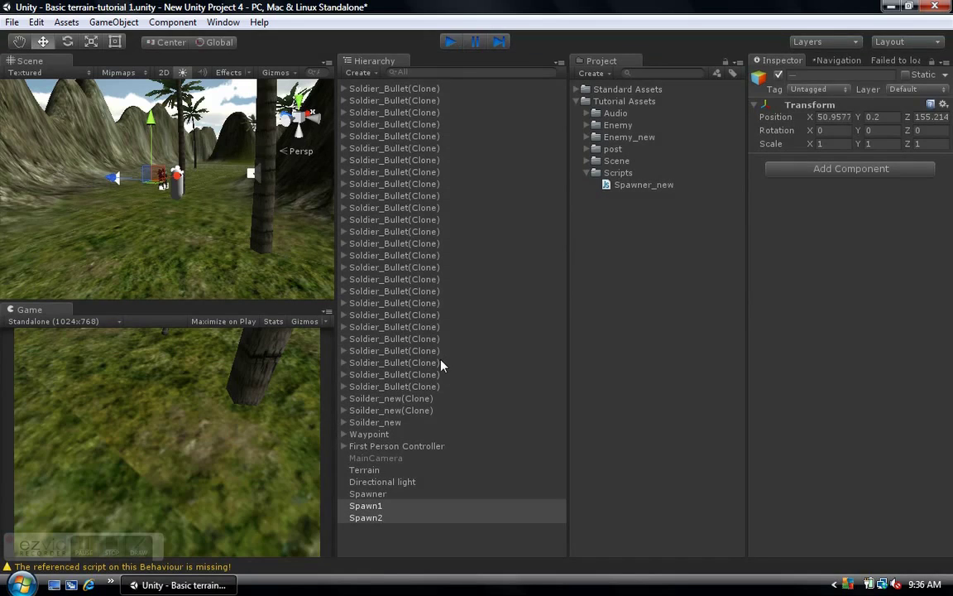
# - Exit Play mode with Ctrl+P, clearing the Soilder_new and Soldier_Bullet clones
pyautogui.hotkey('ctrl', 'p')
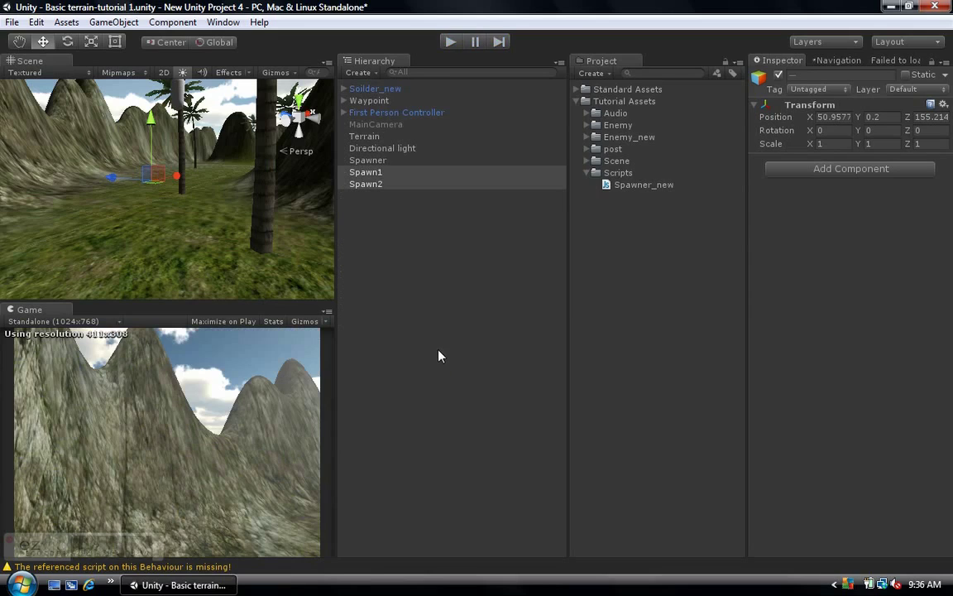